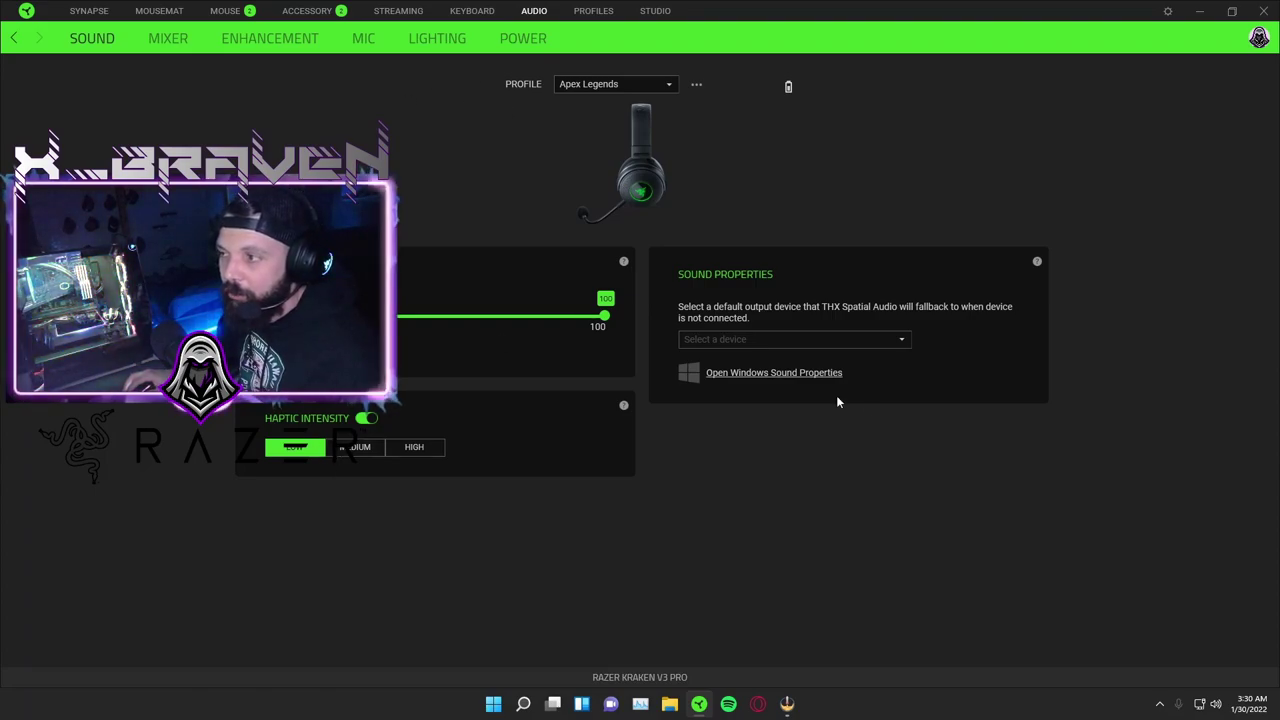
Step: Enable THX Spatial Audio in the mixer and compare the calibration of Custom Mode, Custom Mode 1 and Music Mode
{"action": "left_click", "coordinate": [182, 42]}
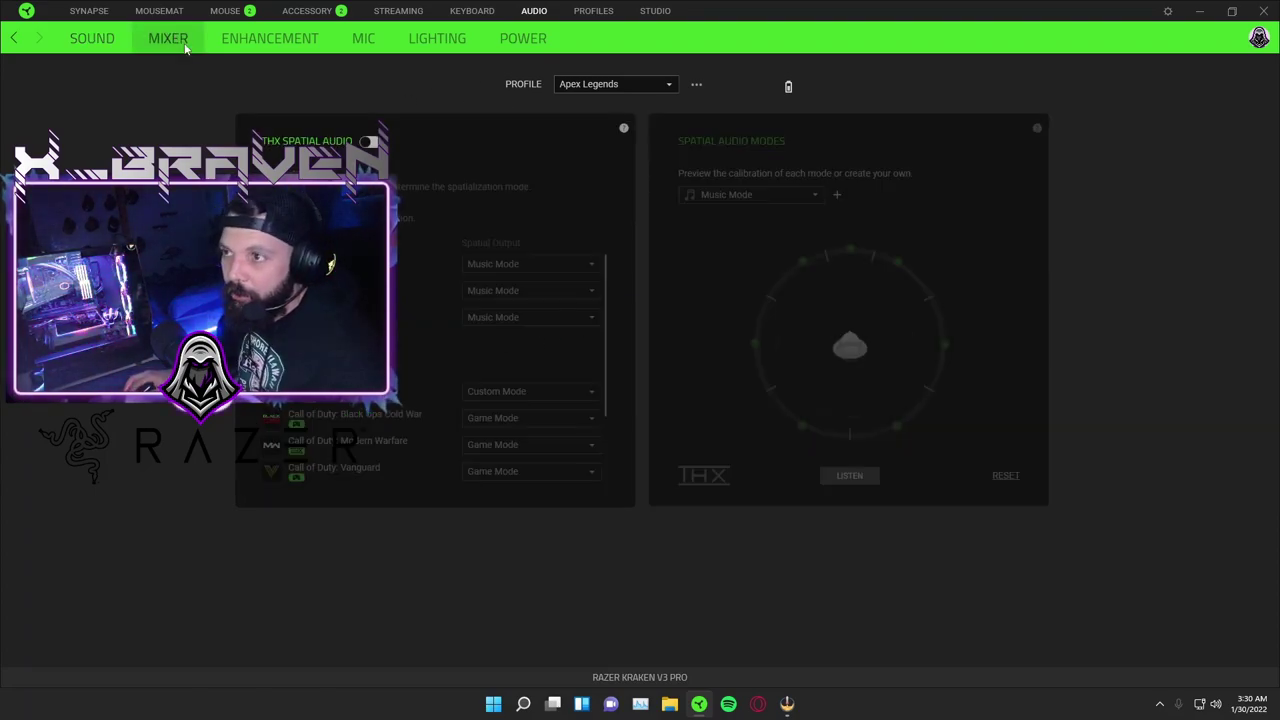
{"action": "left_click", "coordinate": [368, 142]}
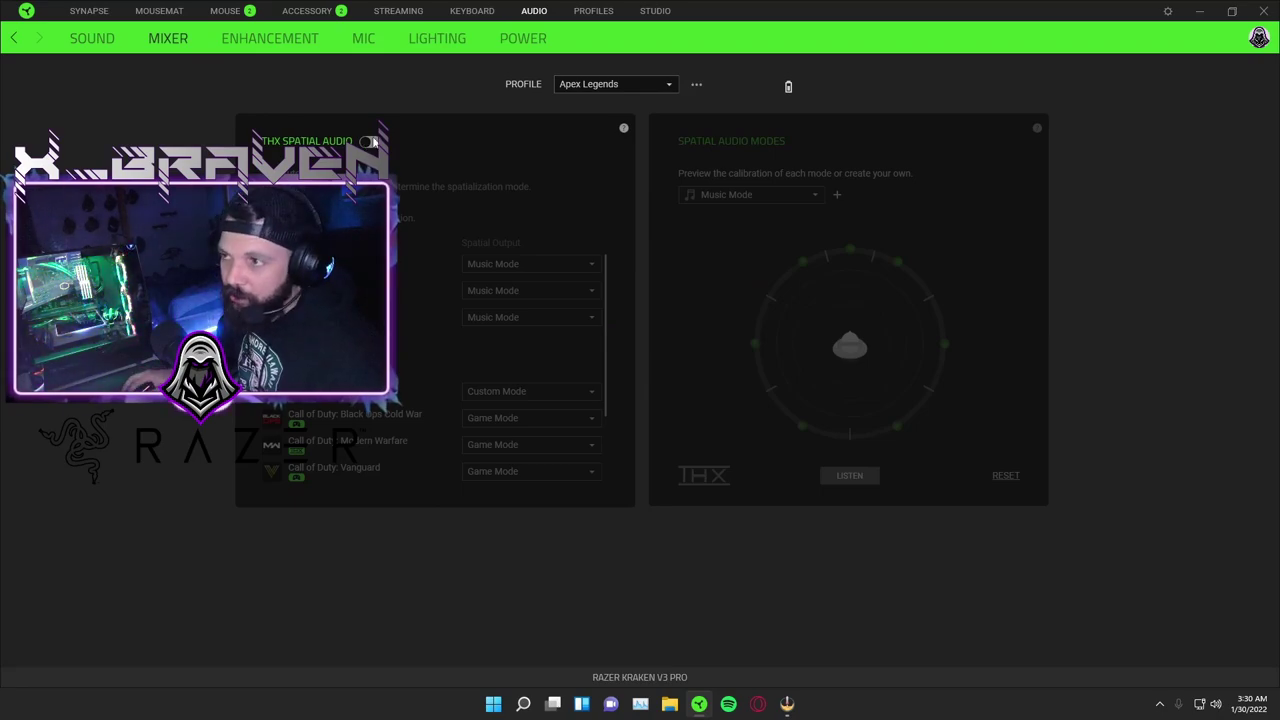
{"action": "left_click", "coordinate": [750, 194]}
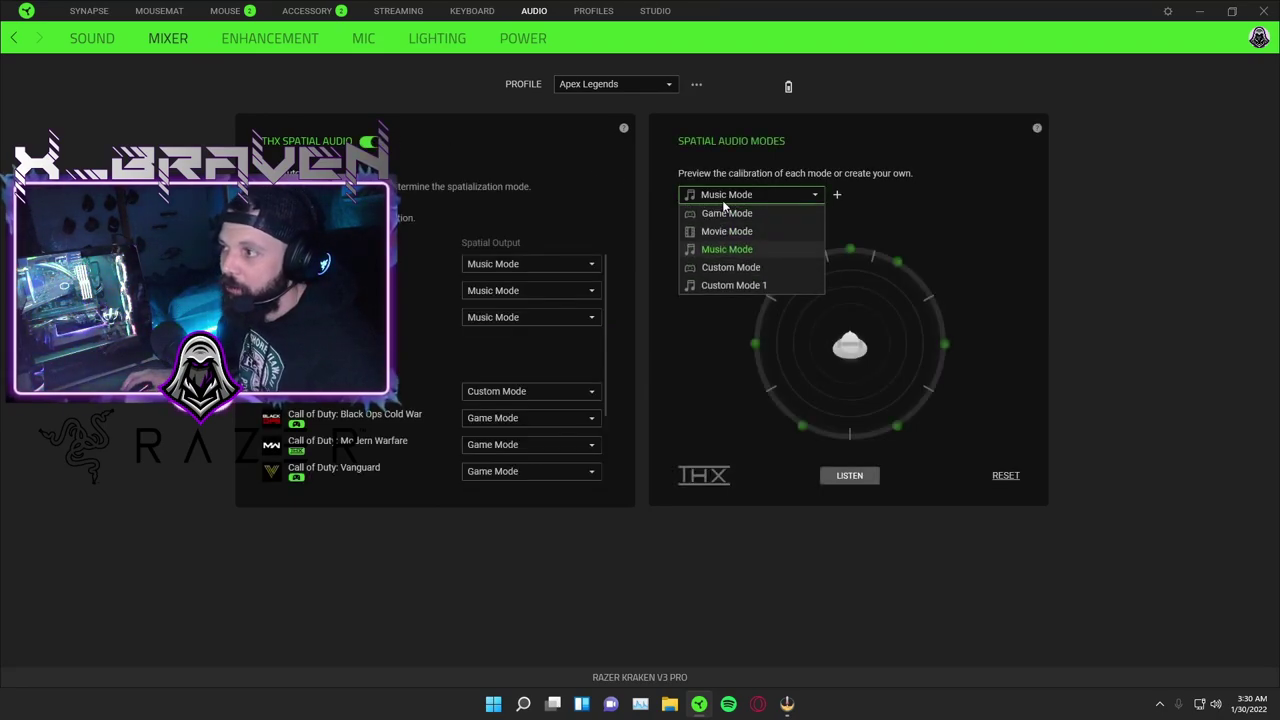
{"action": "left_click", "coordinate": [720, 265]}
{"action": "left_click", "coordinate": [765, 194]}
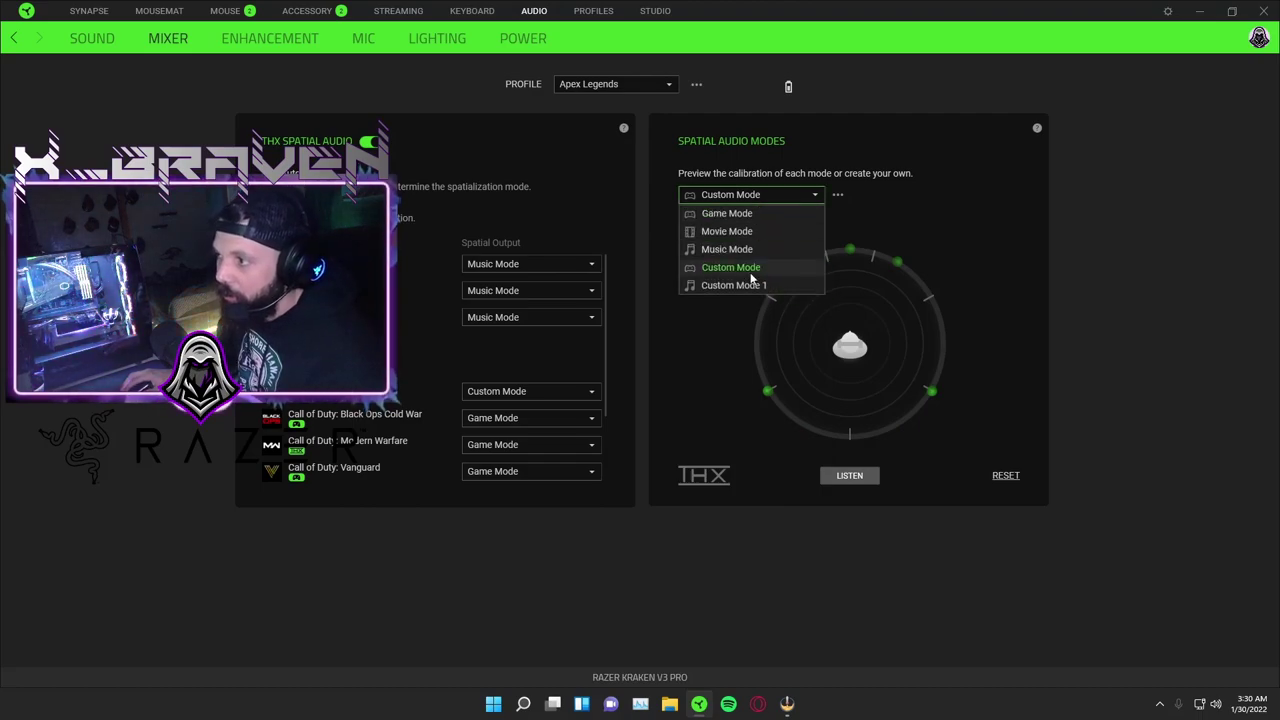
{"action": "left_click", "coordinate": [747, 287]}
{"action": "left_click", "coordinate": [710, 194]}
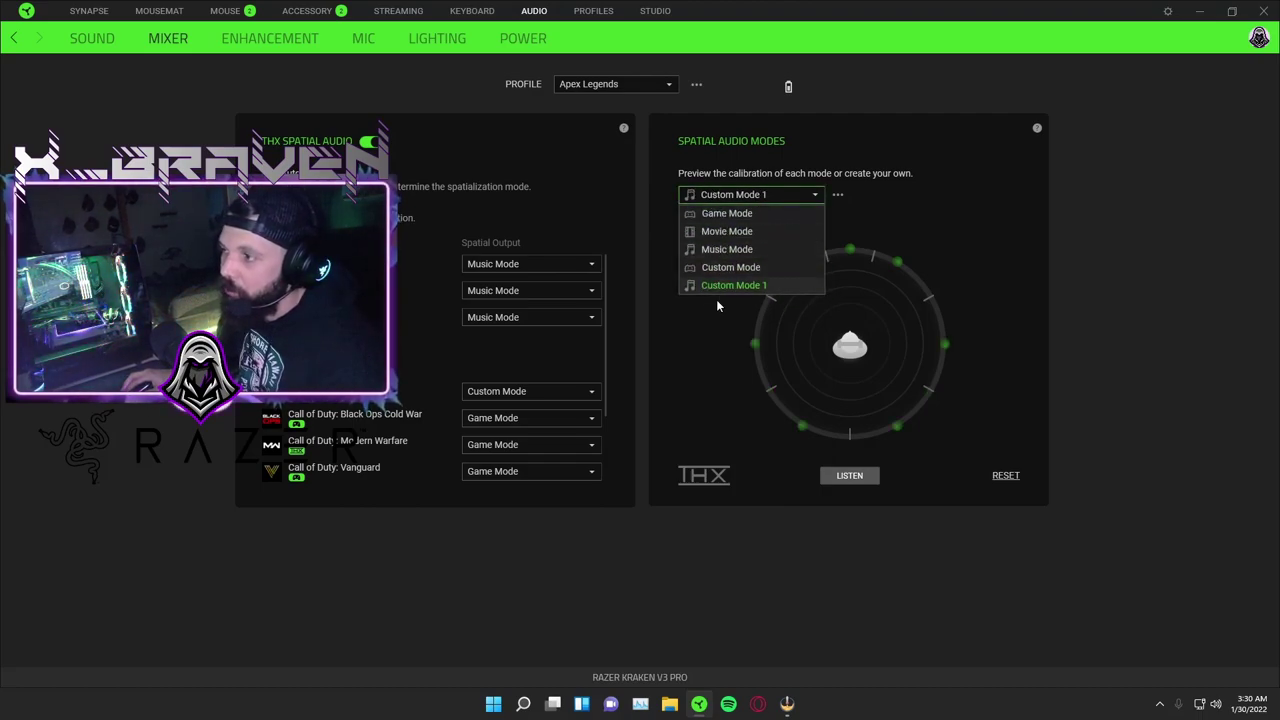
{"action": "left_click", "coordinate": [728, 249]}
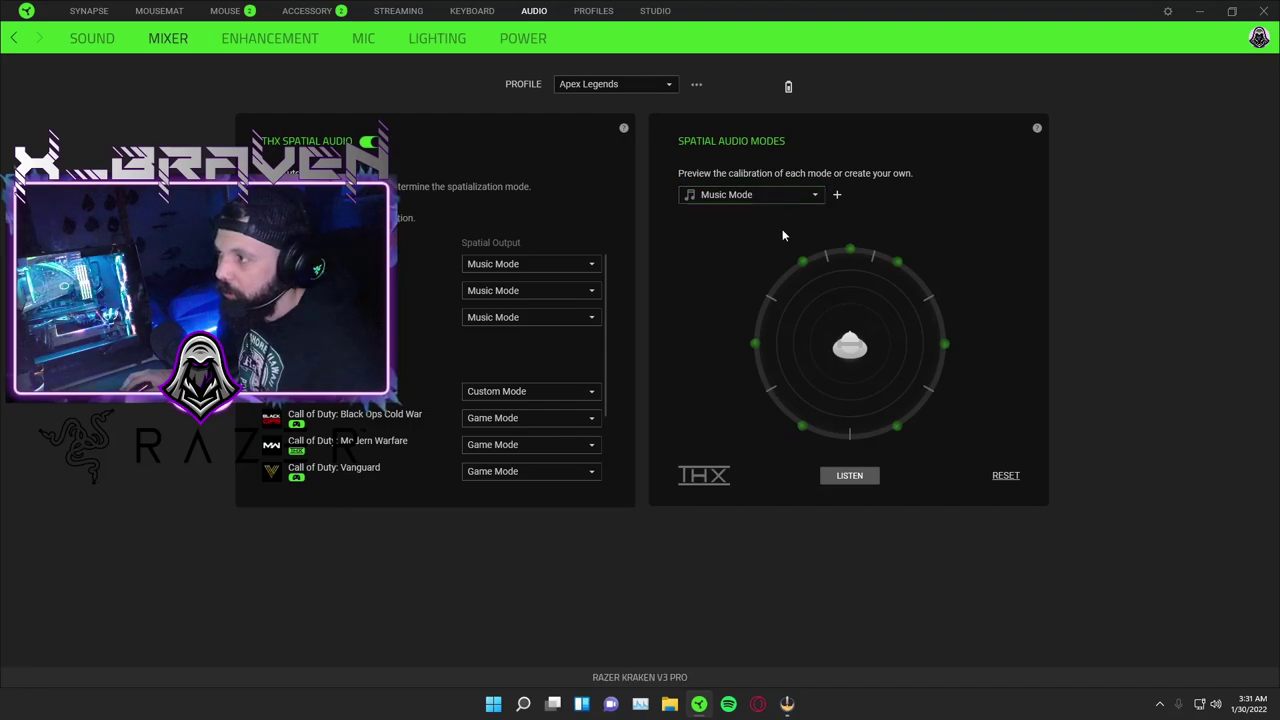
Step: View the Movie Mode speaker calibration and select Custom Mode 1 as the spatial audio mode
{"action": "left_click", "coordinate": [771, 190]}
{"action": "left_click", "coordinate": [727, 231]}
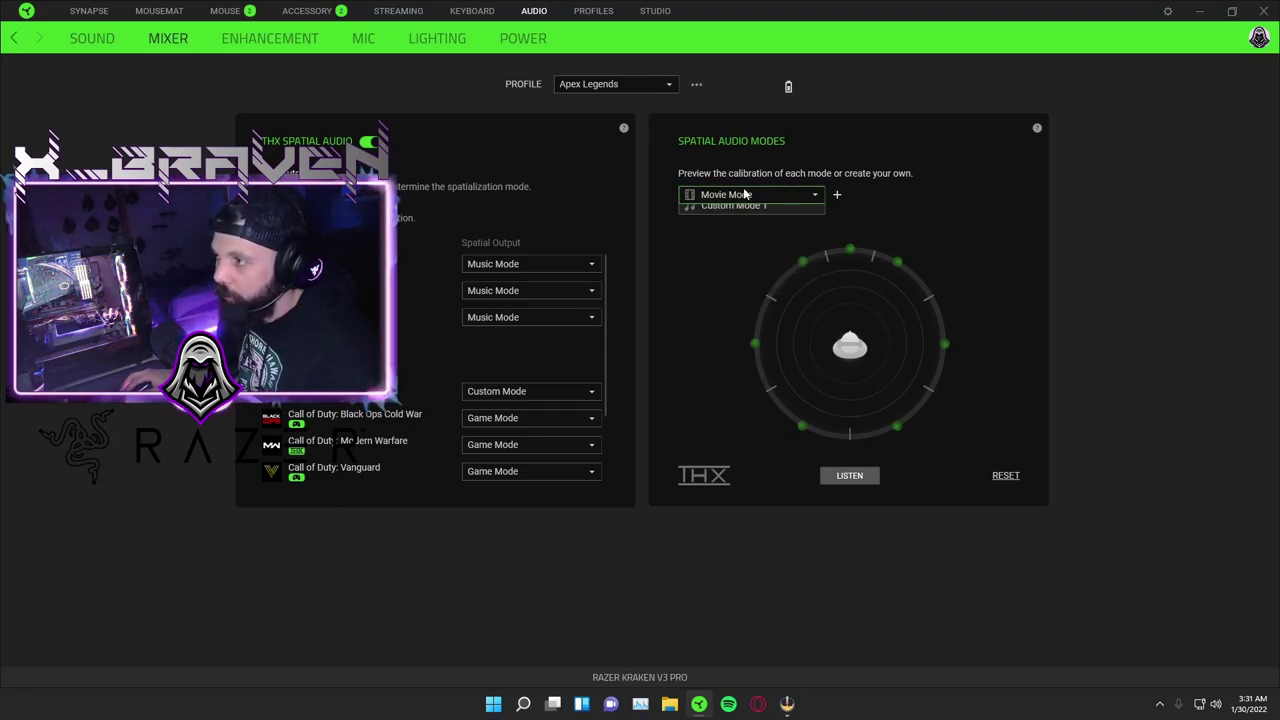
{"action": "left_click", "coordinate": [750, 194]}
{"action": "left_click", "coordinate": [975, 255]}
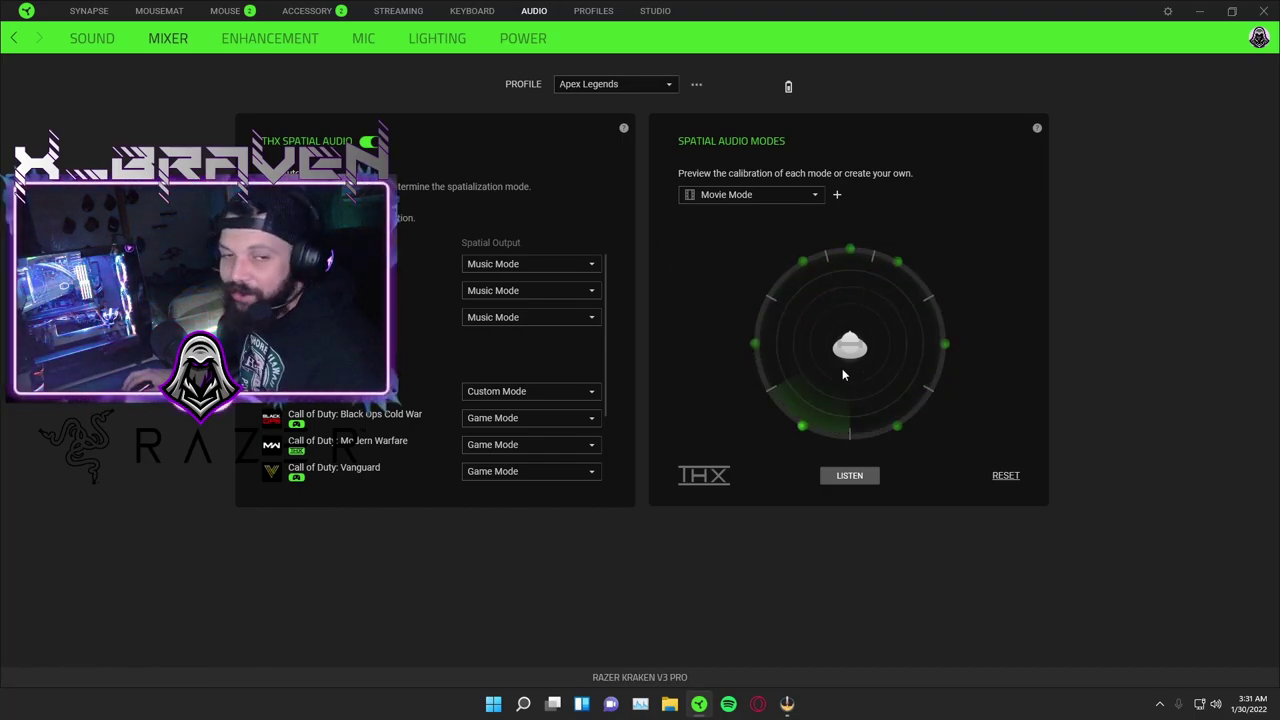
{"action": "left_click", "coordinate": [724, 195]}
{"action": "left_click", "coordinate": [735, 286]}
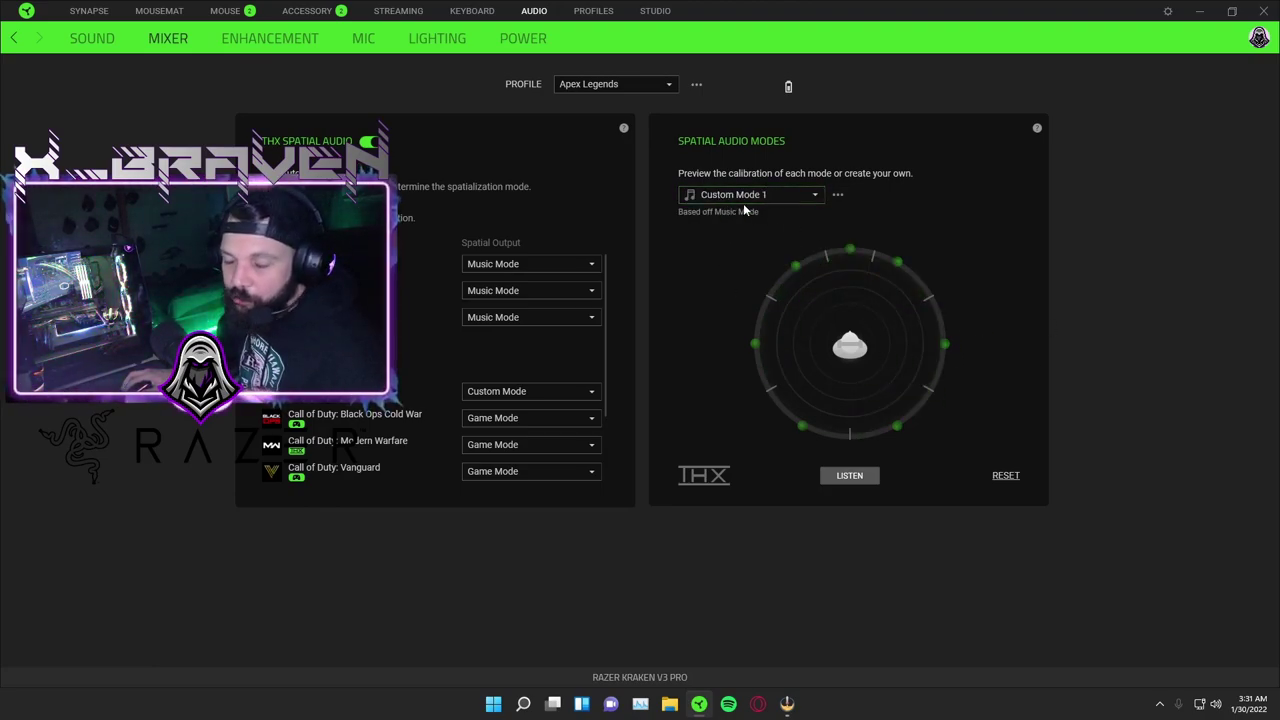
Step: Set the spatial output of the entry above Call of Duty: Black Ops Cold War to Custom Mode 1, and disable THX Spatial Audio
{"action": "left_click", "coordinate": [553, 391]}
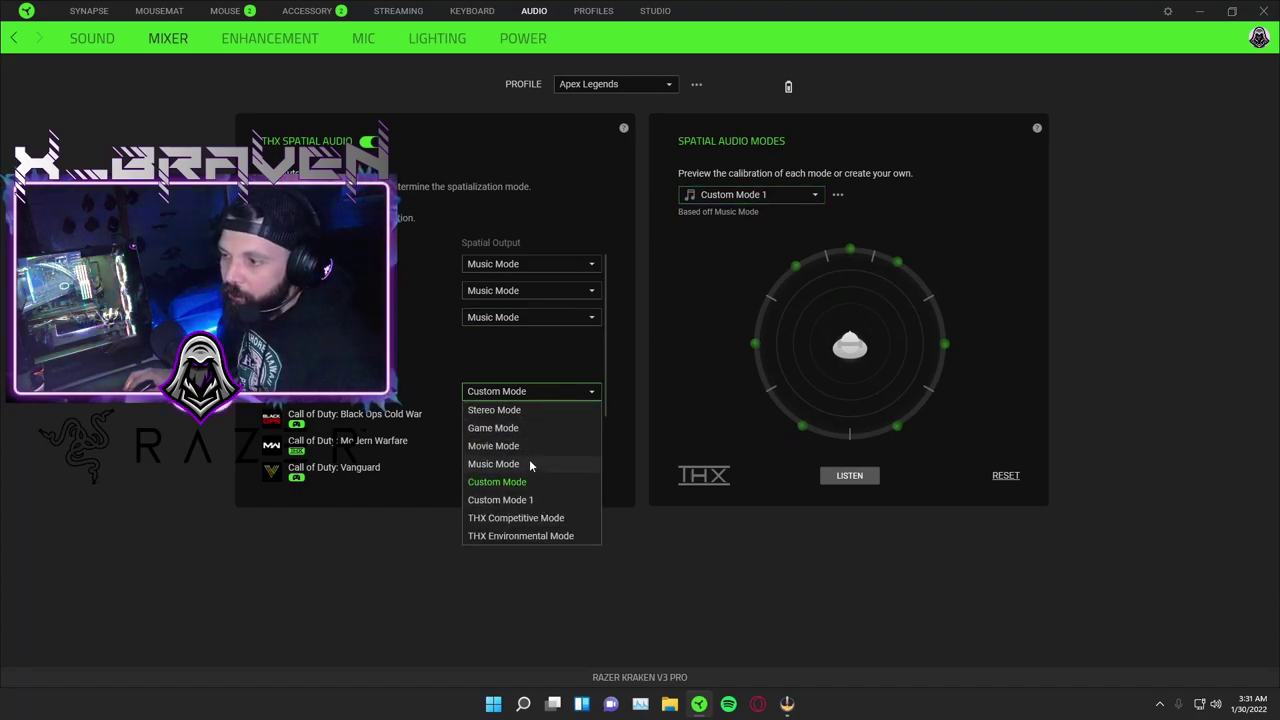
{"action": "left_click", "coordinate": [526, 498]}
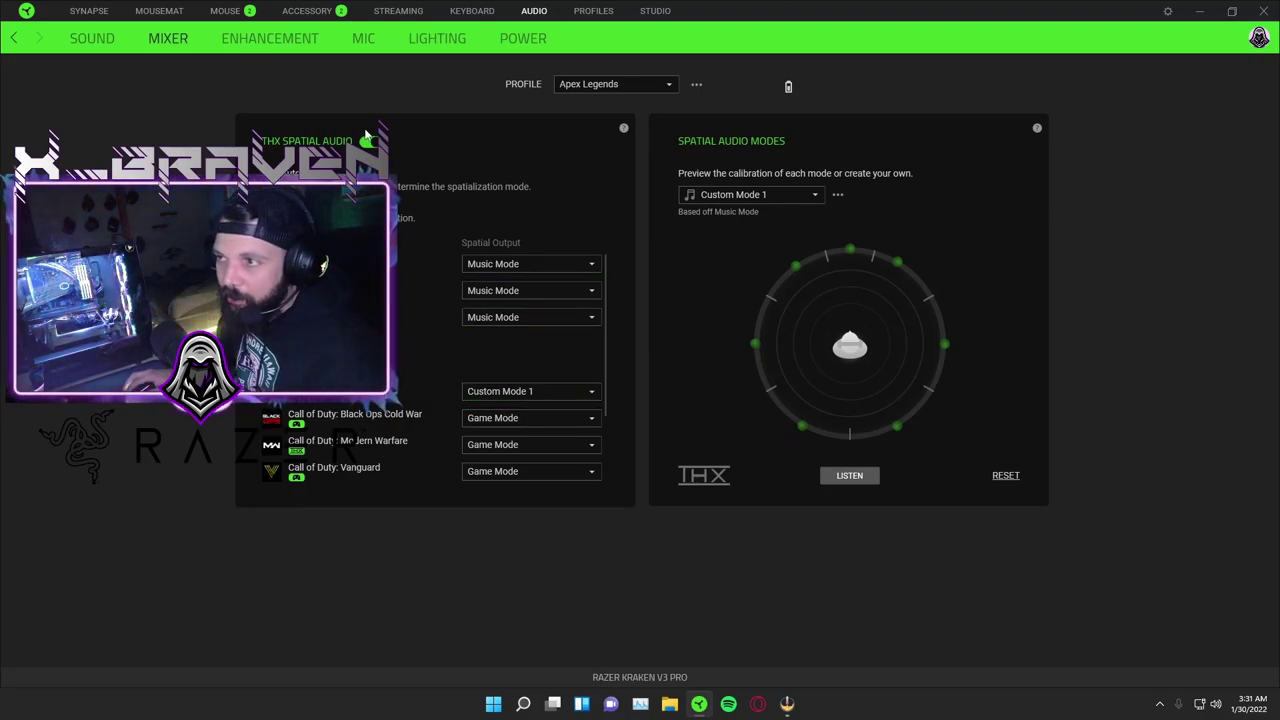
{"action": "left_click", "coordinate": [369, 142]}
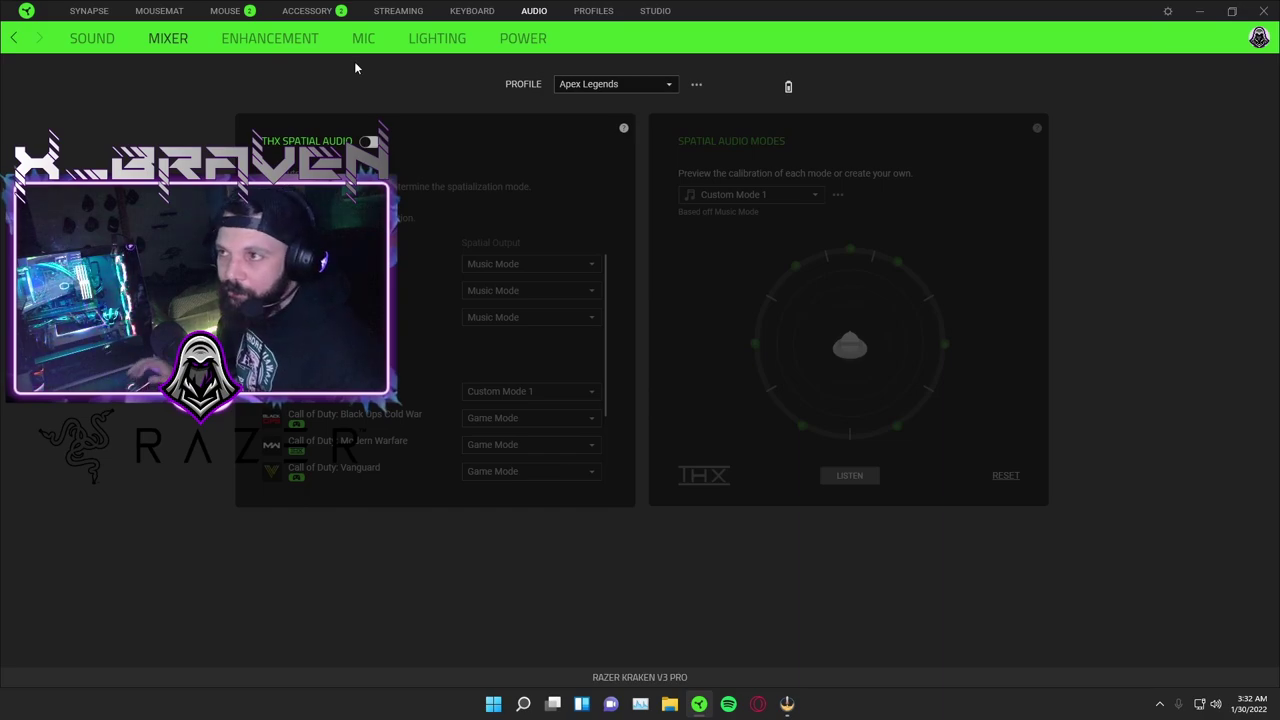
Step: Examine the audio enhancements and custom equalizer bands of the Apex Legends profile and the Warzone profile
{"action": "left_click", "coordinate": [293, 48]}
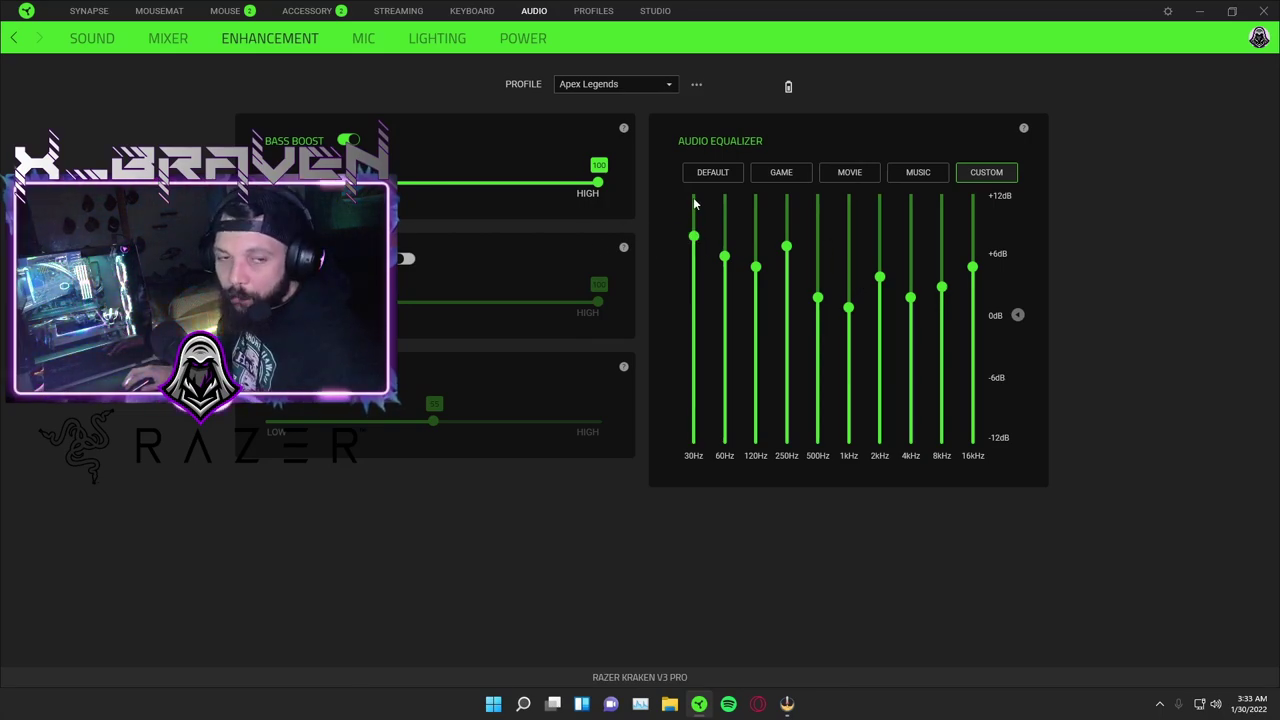
{"action": "mouse_move", "coordinate": [697, 244]}
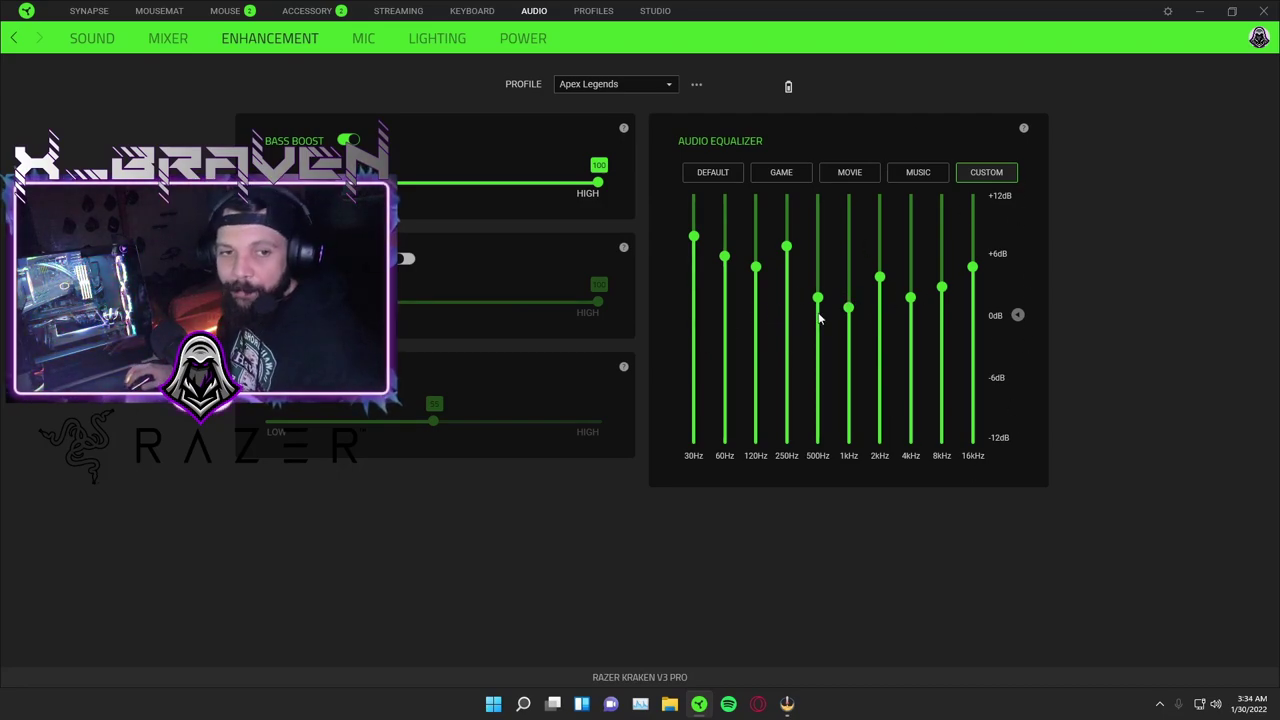
{"action": "left_click", "coordinate": [617, 85]}
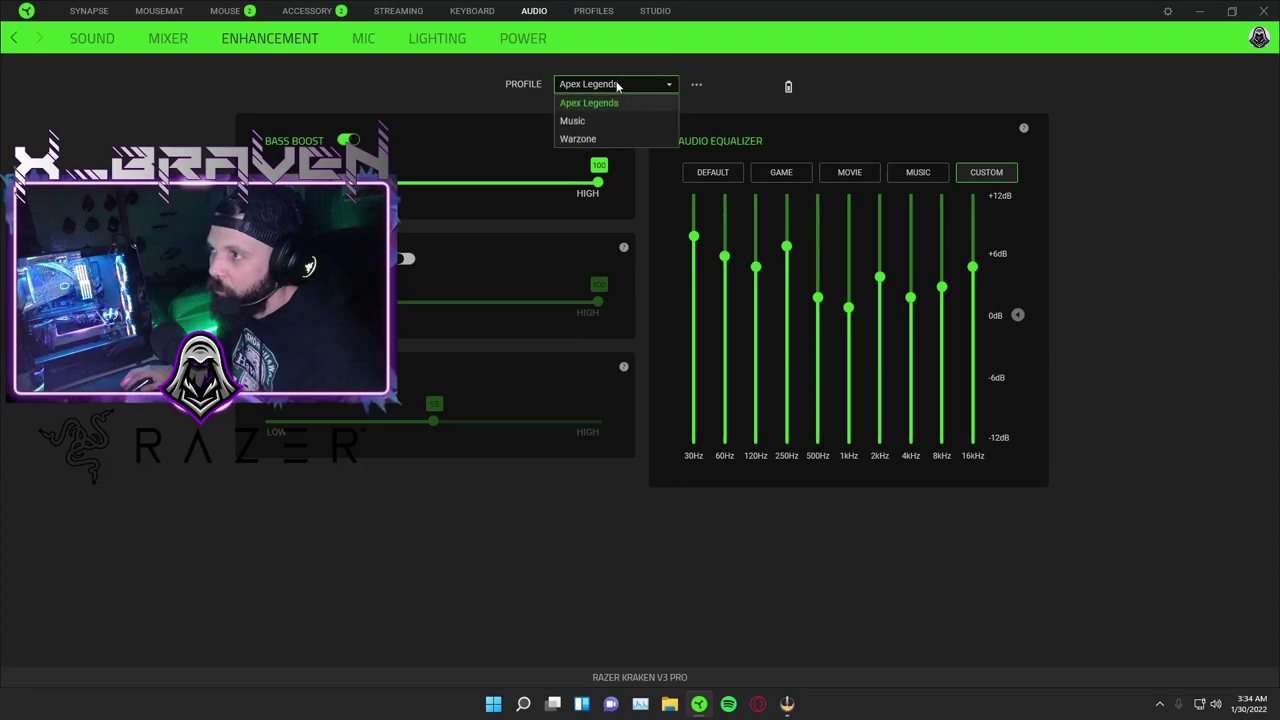
{"action": "left_click", "coordinate": [600, 140]}
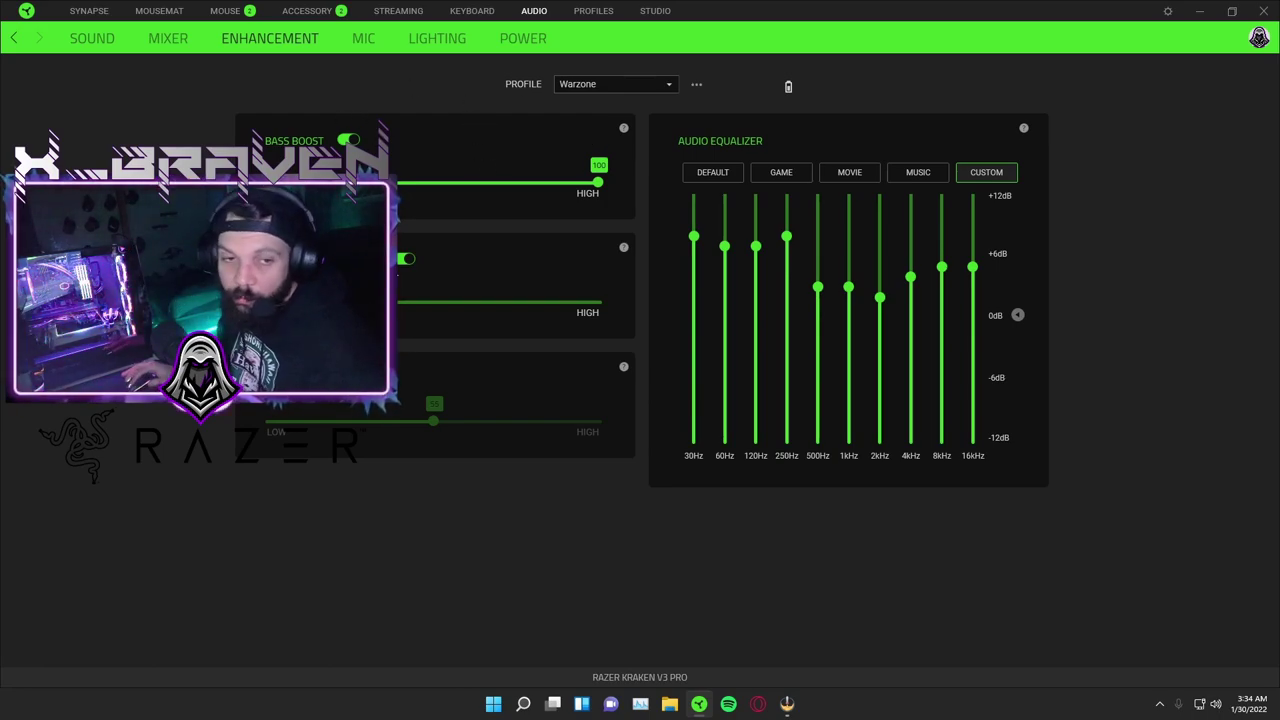
{"action": "mouse_move", "coordinate": [693, 236]}
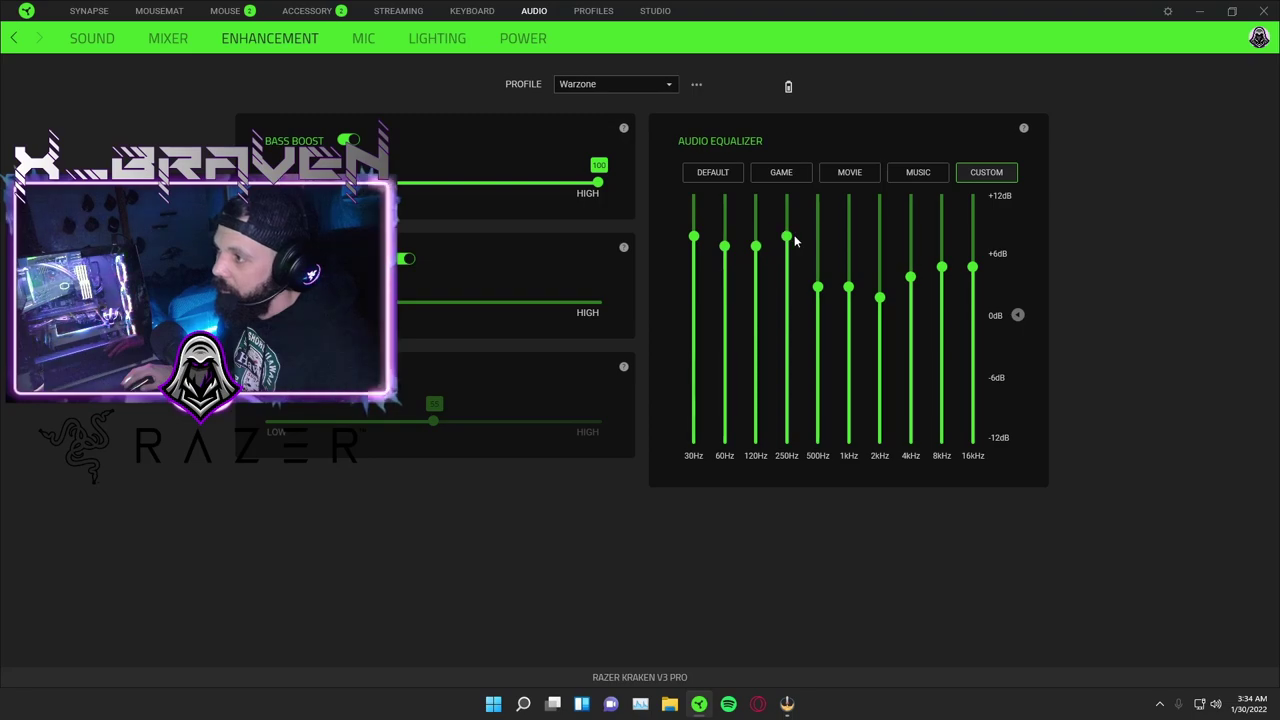
{"action": "mouse_move", "coordinate": [912, 284]}
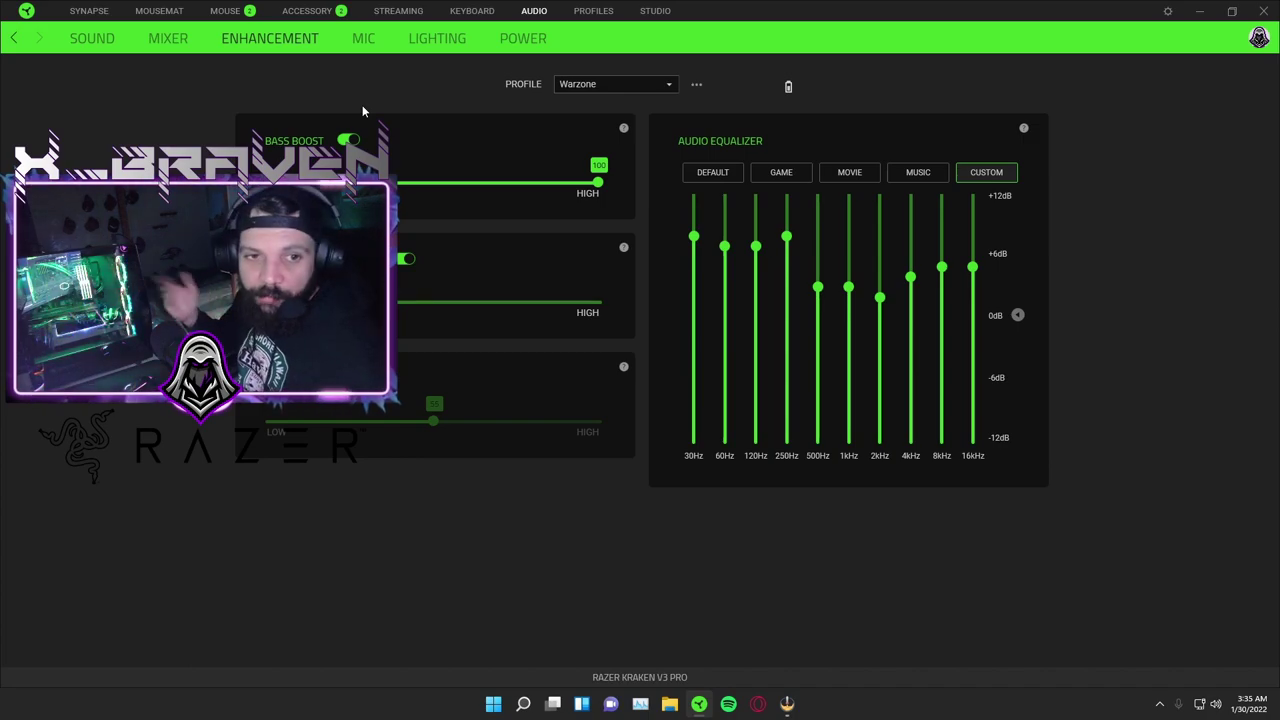
Step: Switch to the Music profile and examine its audio equalizer, haptic intensity and microphone settings
{"action": "left_click", "coordinate": [630, 84]}
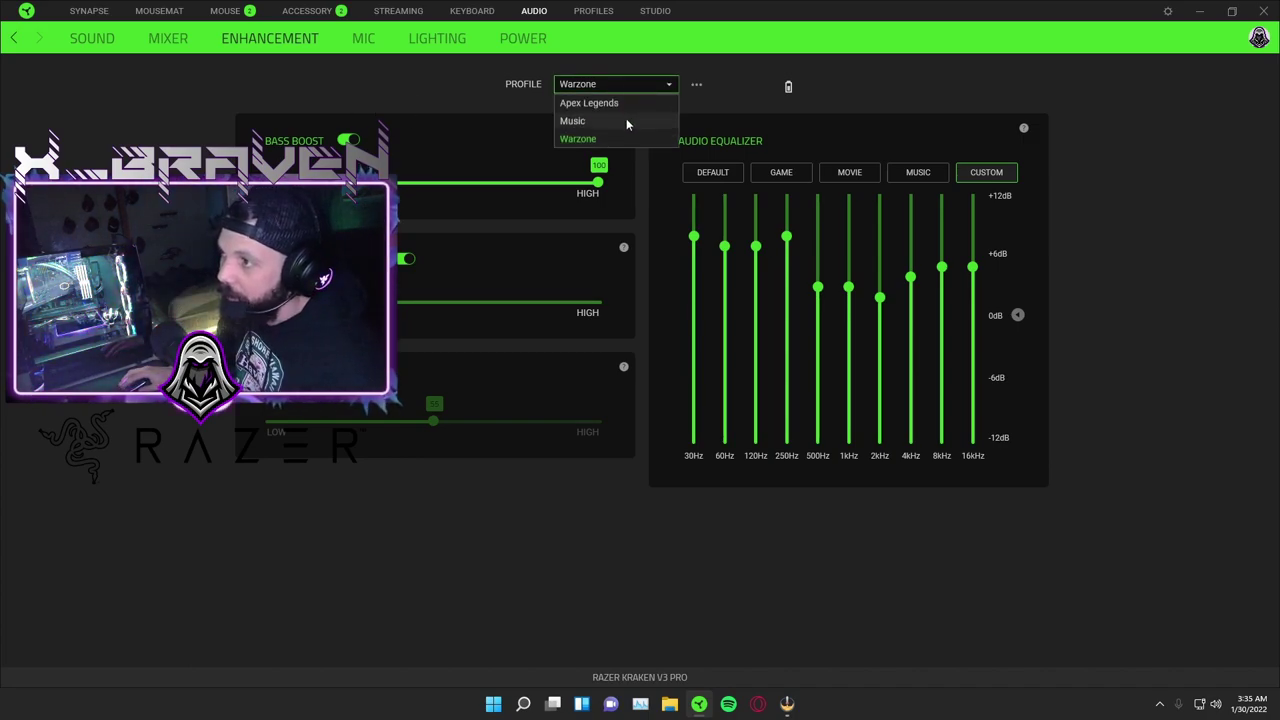
{"action": "left_click", "coordinate": [626, 119]}
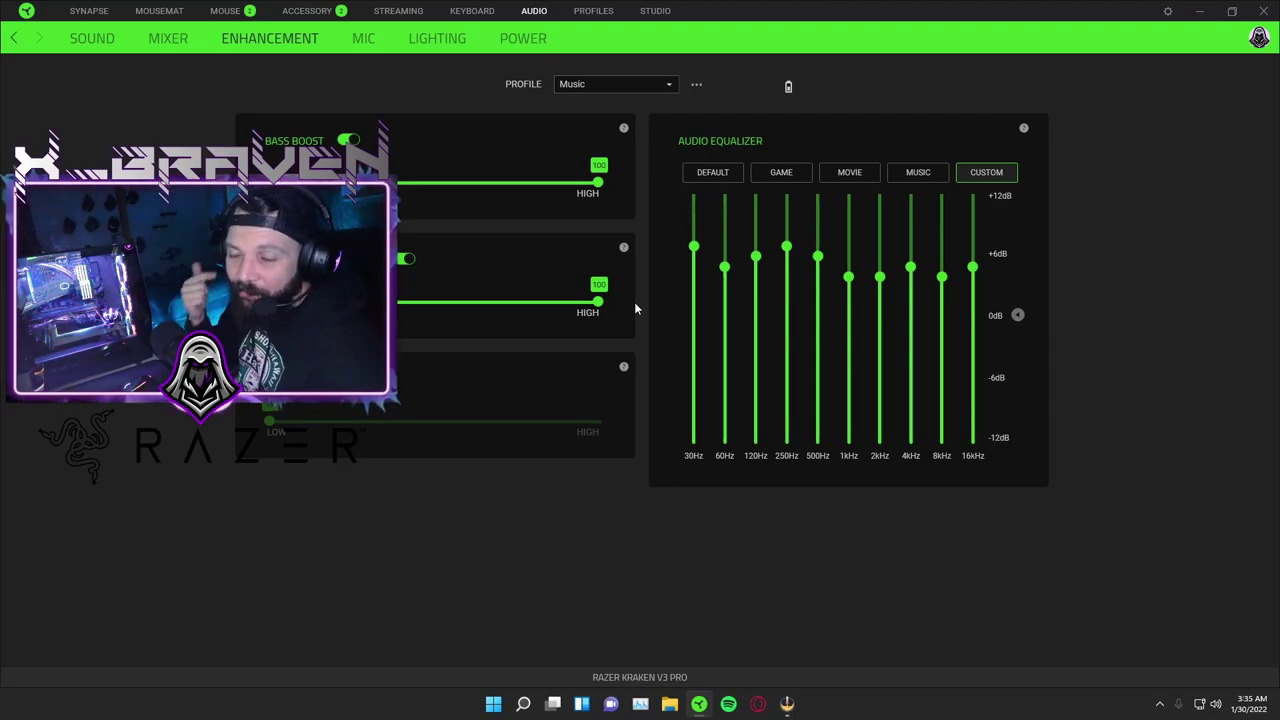
{"action": "mouse_move", "coordinate": [696, 254]}
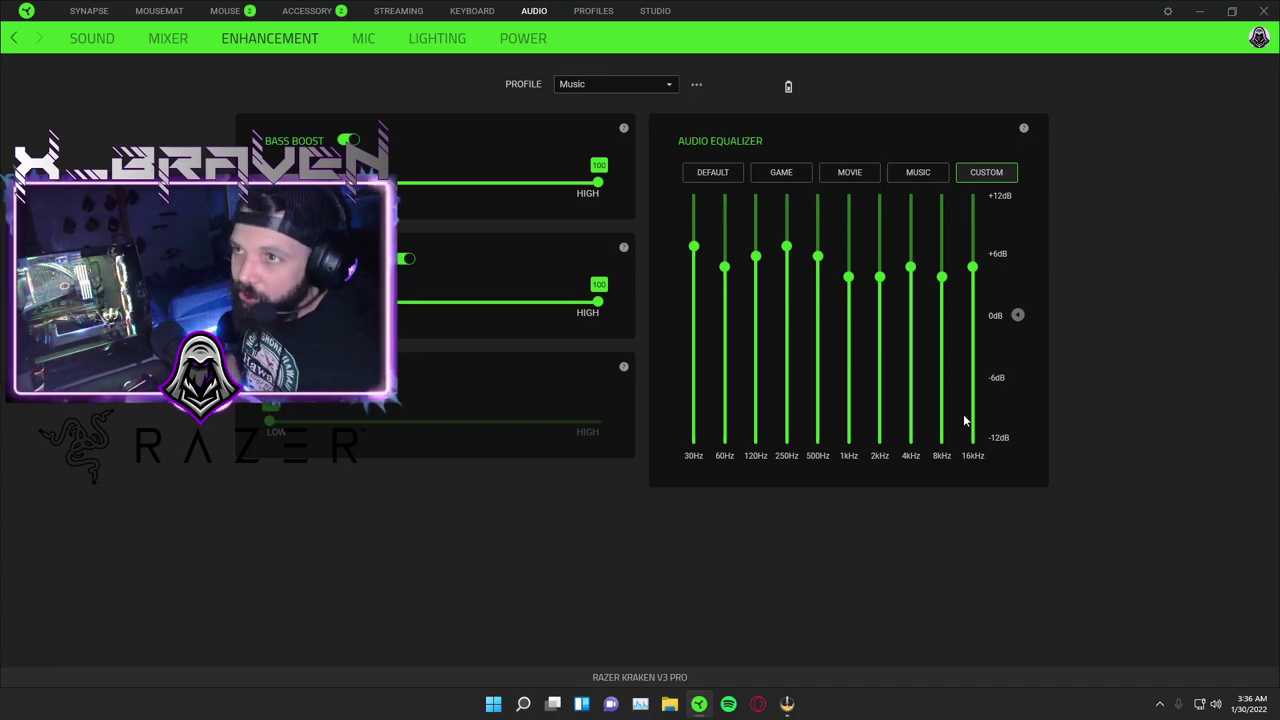
{"action": "left_click", "coordinate": [92, 38]}
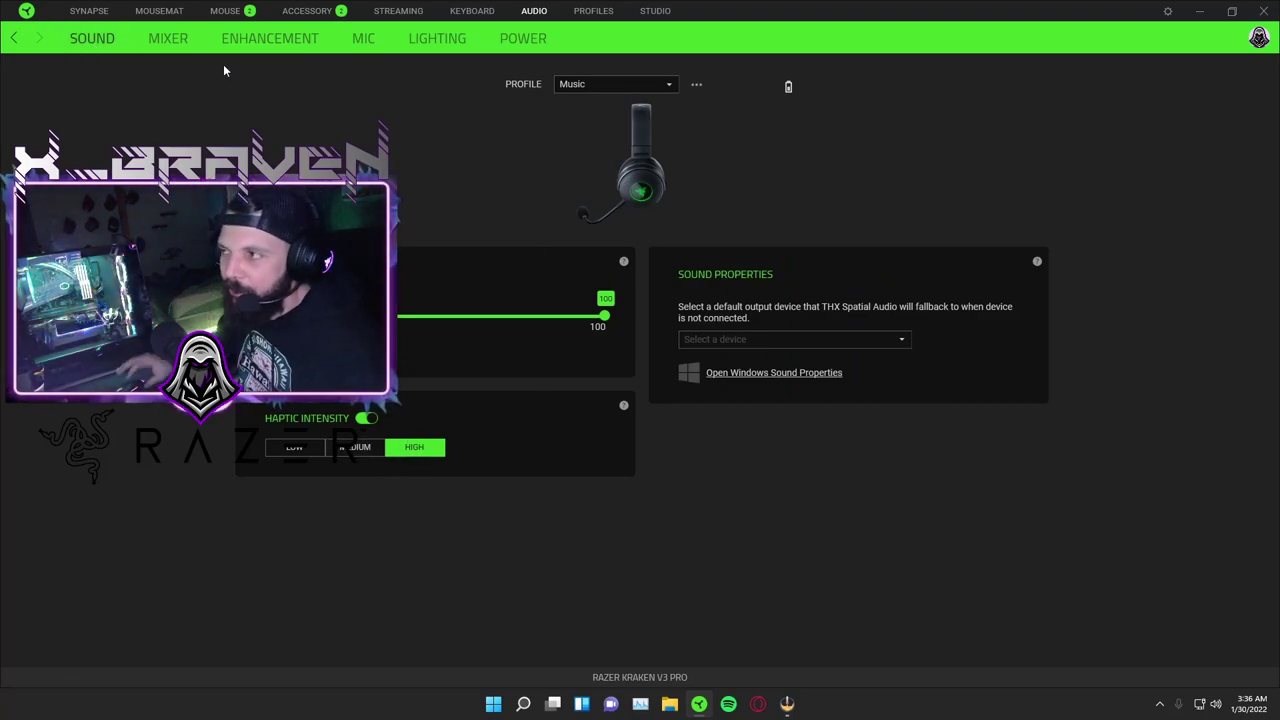
{"action": "left_click", "coordinate": [314, 46]}
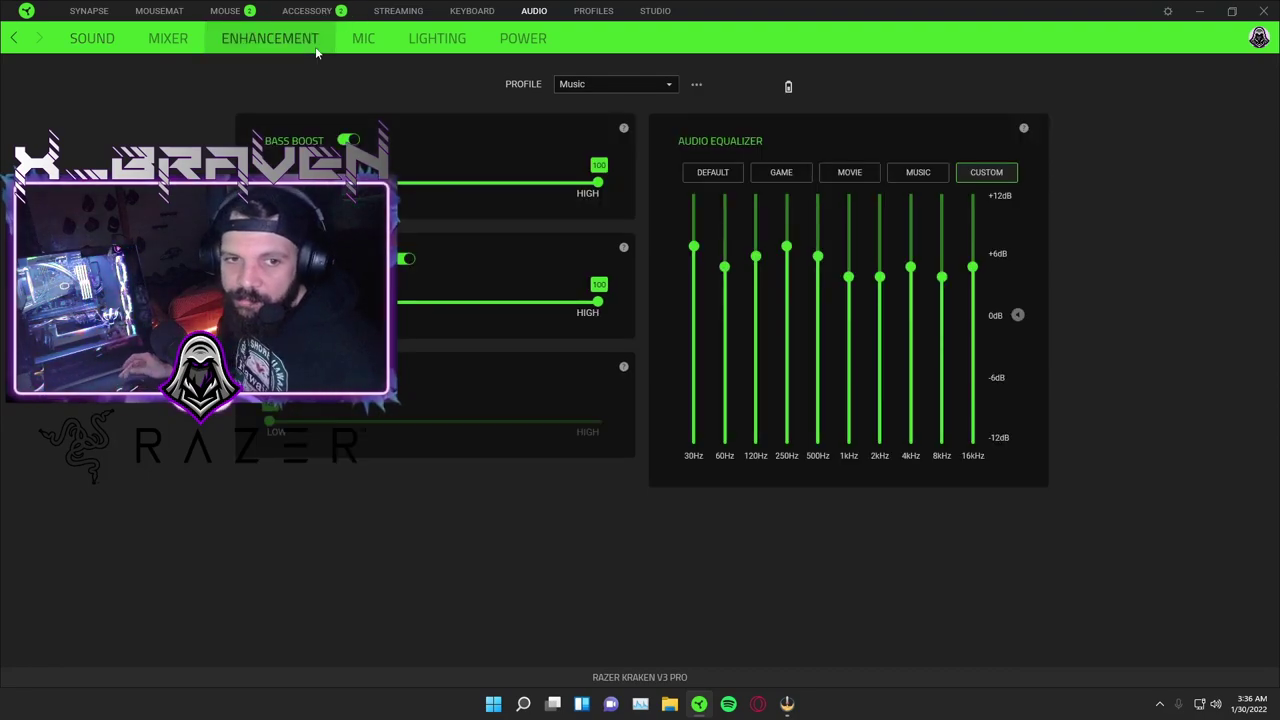
{"action": "left_click", "coordinate": [92, 38]}
{"action": "left_click", "coordinate": [311, 52]}
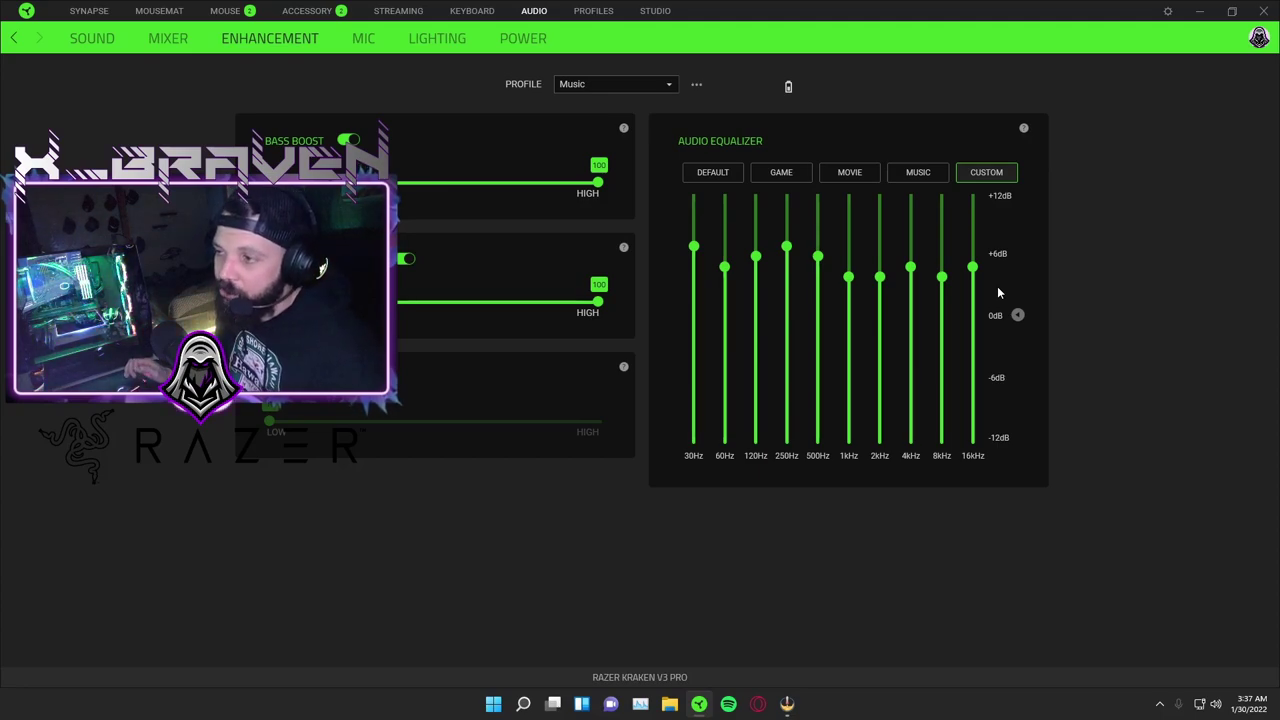
{"action": "left_click", "coordinate": [362, 45]}
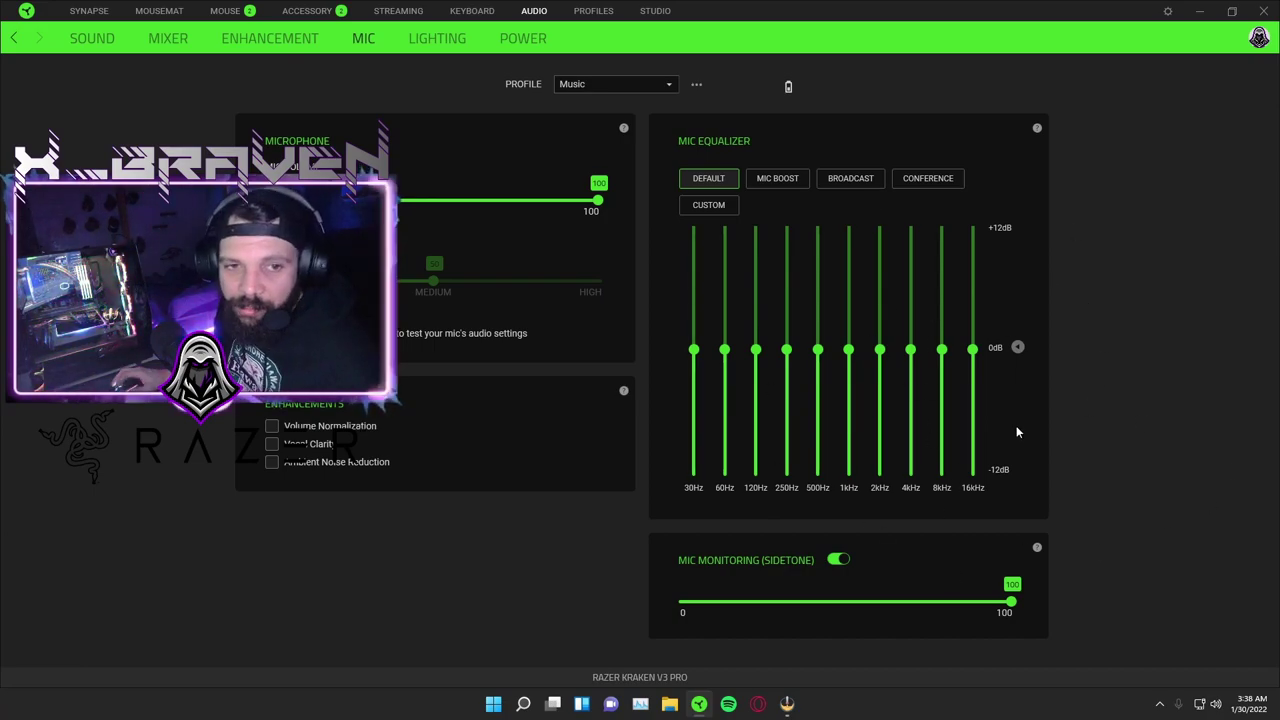
Step: Switch the headset profile to Apex Legends and minimize the Razer Synapse window
{"action": "left_click", "coordinate": [1209, 12]}
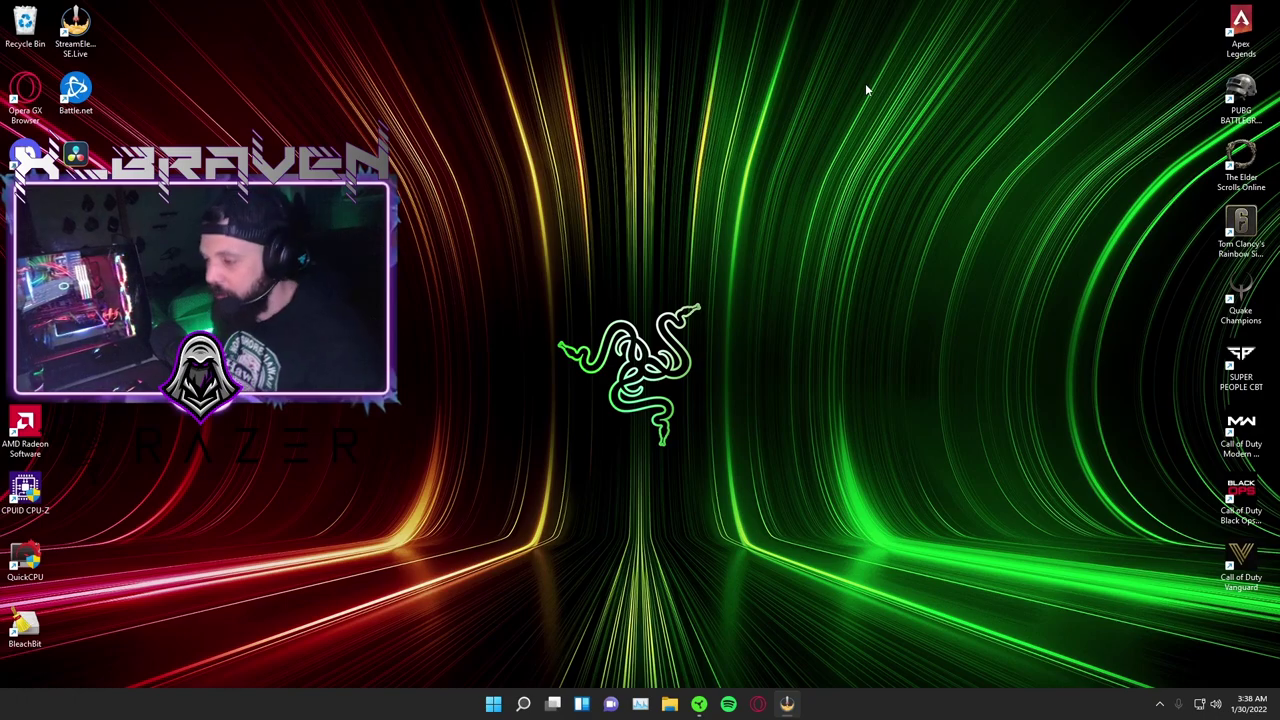
{"action": "left_click", "coordinate": [699, 704]}
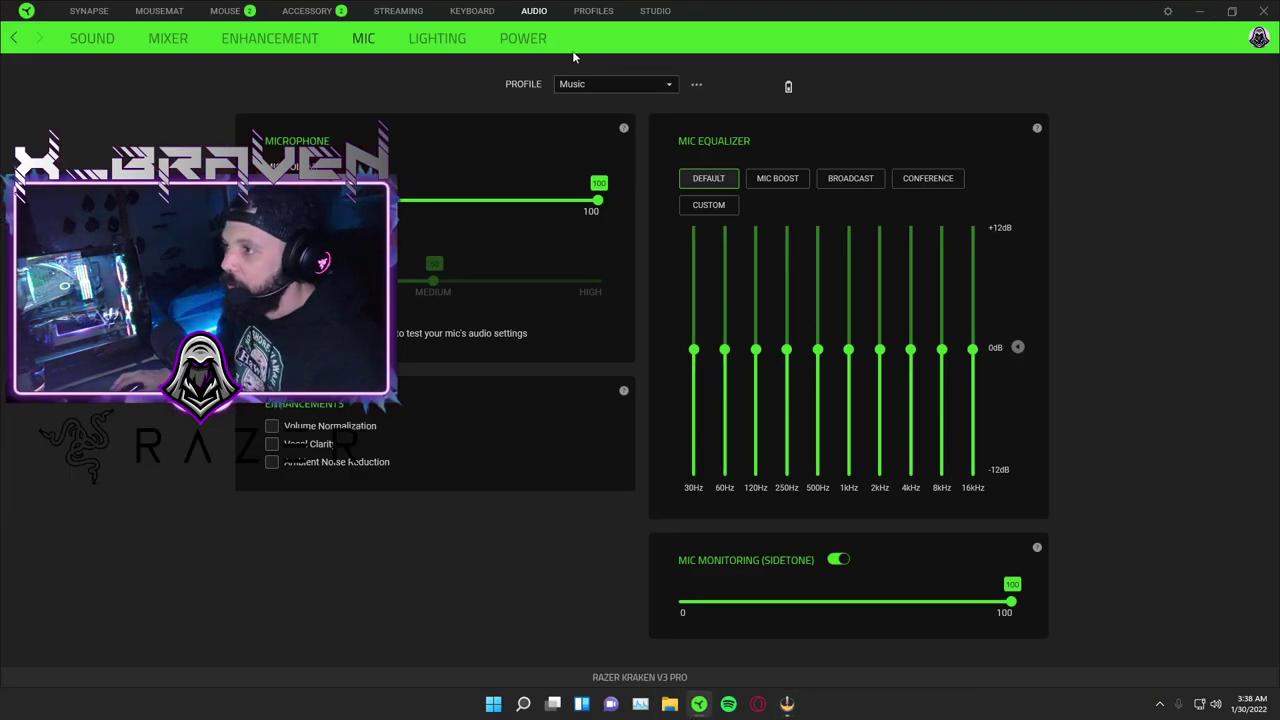
{"action": "left_click", "coordinate": [590, 82]}
{"action": "left_click", "coordinate": [585, 103]}
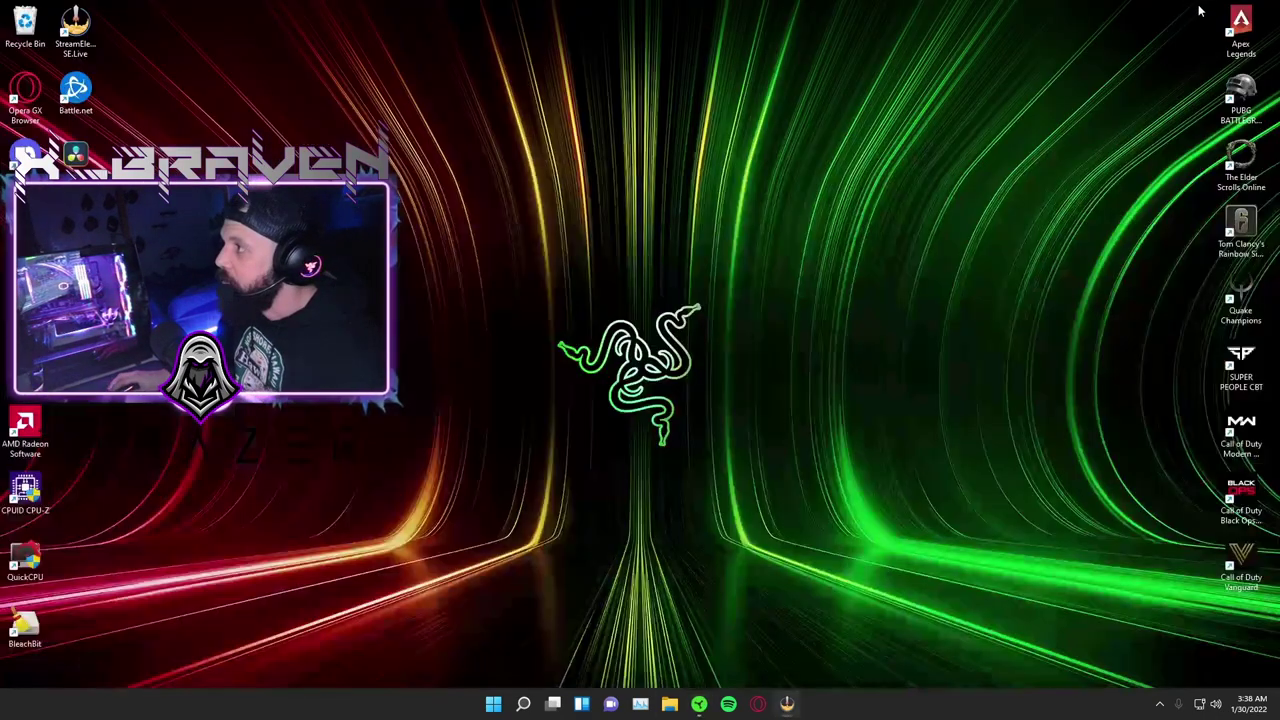
{"action": "left_click", "coordinate": [1199, 10]}
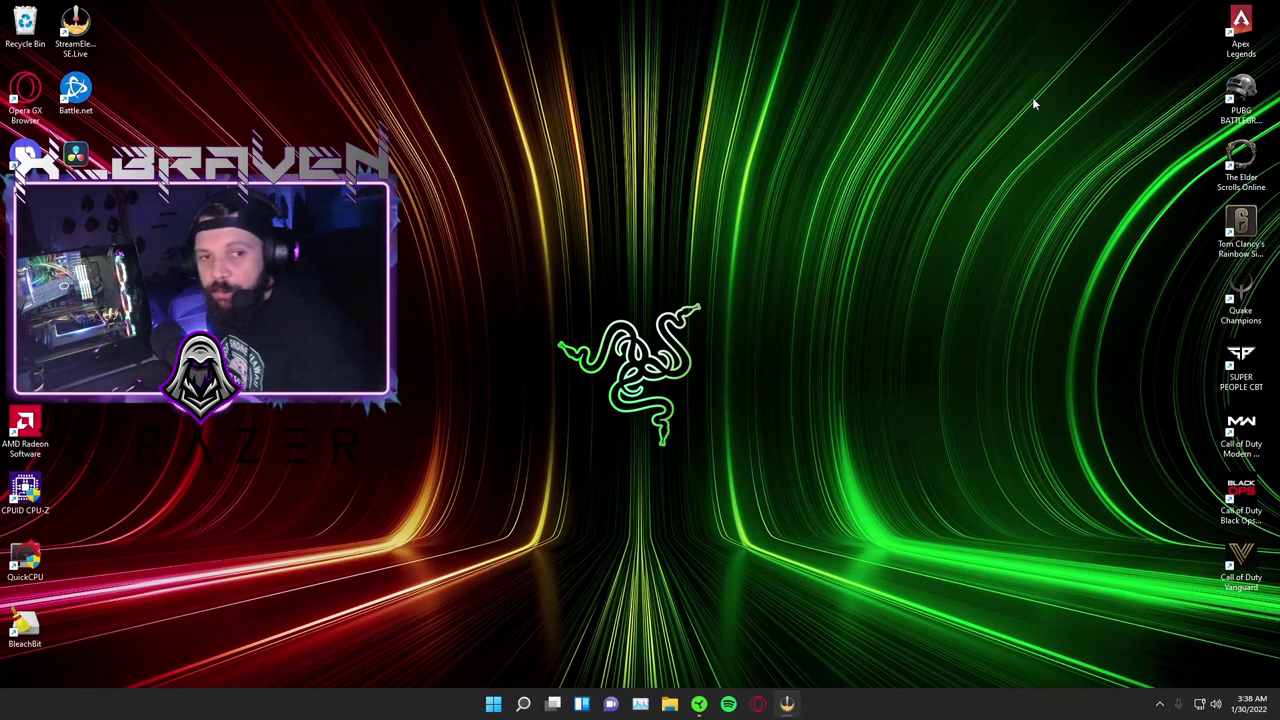